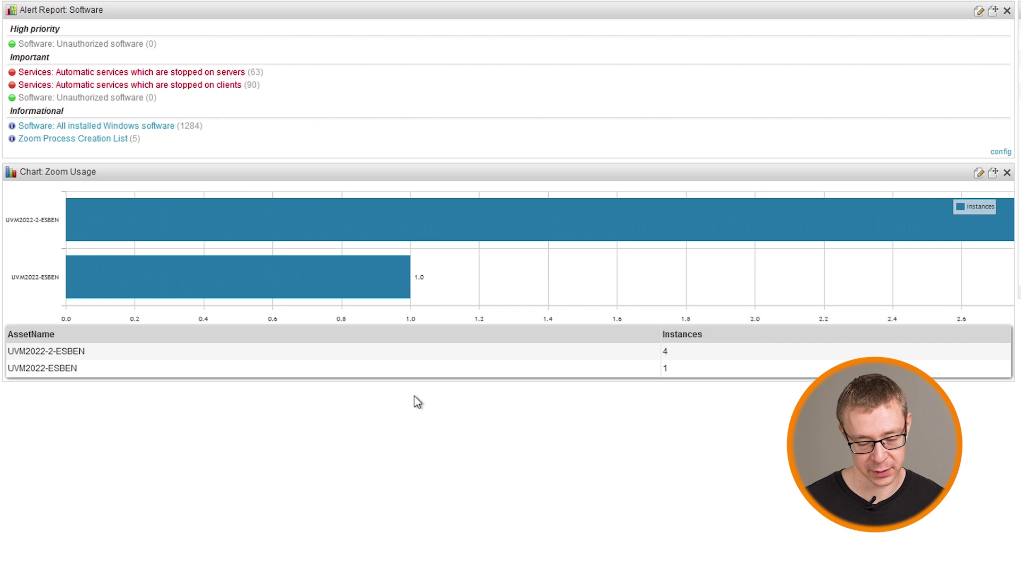
Step: Read the Zoom Usage chart bars: 4 Zoom instances on one asset and 1 on the other
{"action": "mouse_move", "coordinate": [102, 265]}
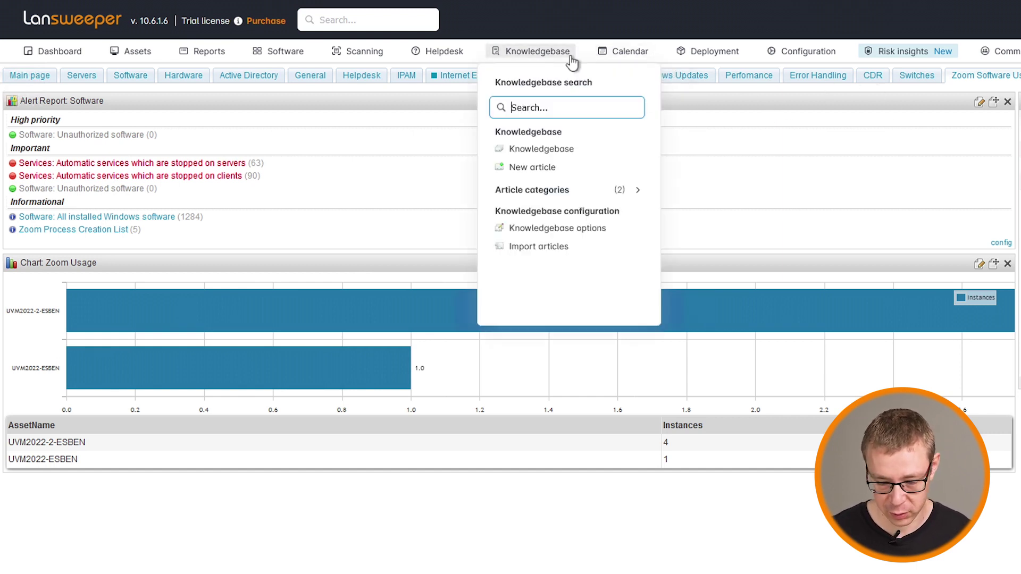
Step: Bring up Server options at the Eventlog scanning section, where Scan Success audit events is enabled
{"action": "mouse_move", "coordinate": [801, 62]}
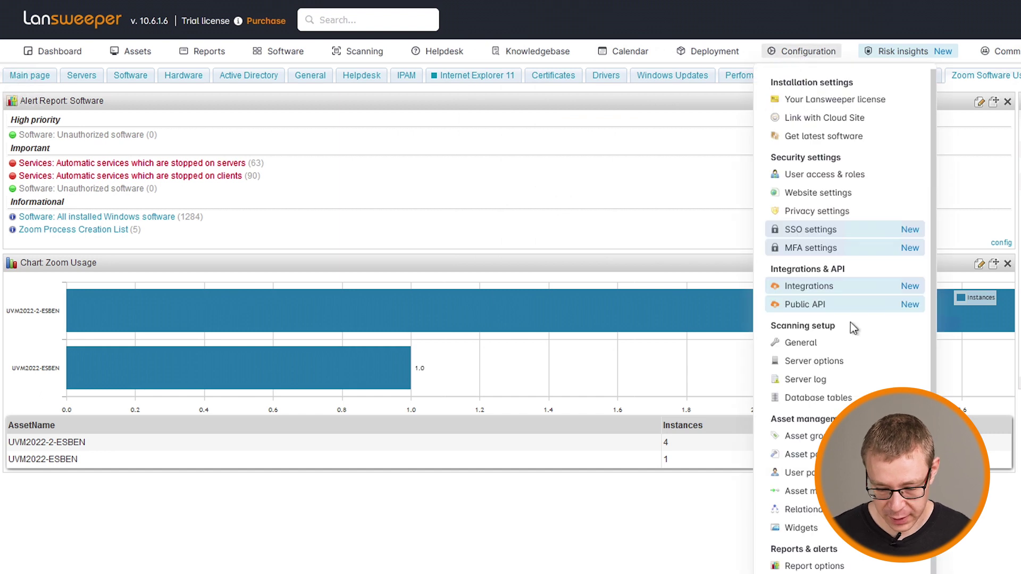
{"action": "left_click", "coordinate": [815, 362]}
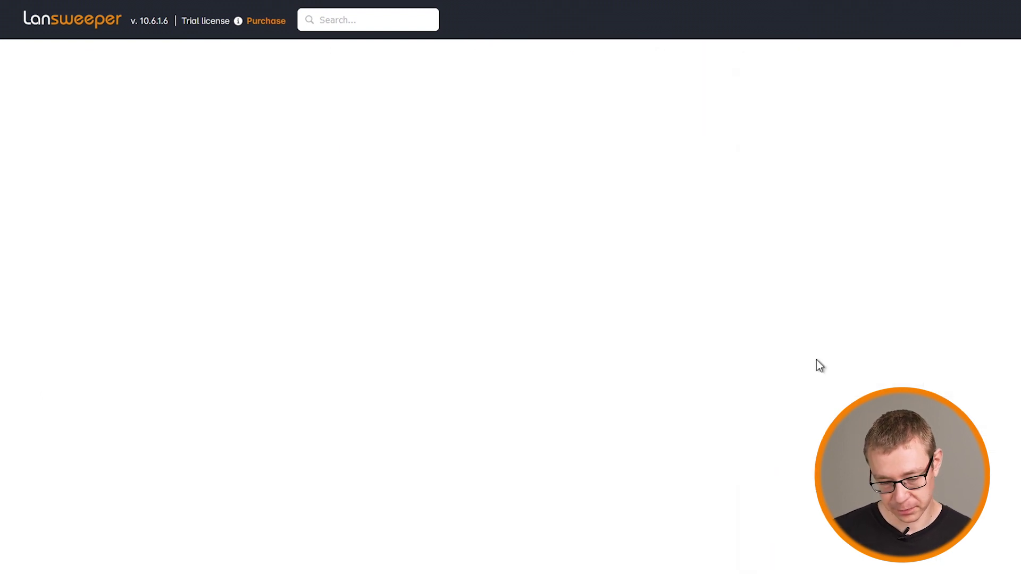
{"action": "scroll", "coordinate": [600, 319], "scroll_direction": "down", "scroll_amount": 15}
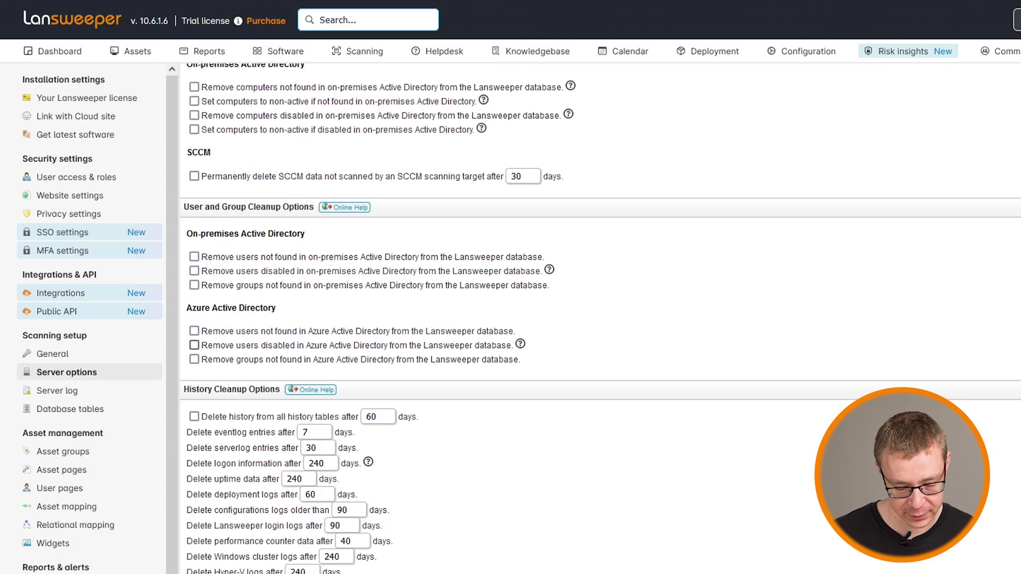
{"action": "scroll", "coordinate": [600, 319], "scroll_direction": "down", "scroll_amount": 7}
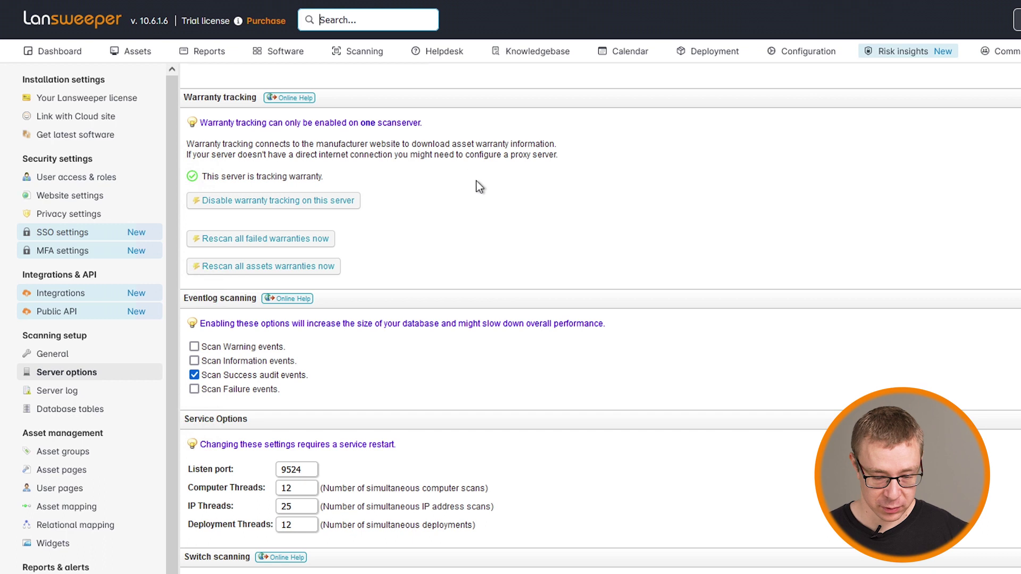
Step: Bring up Scanned item interval settings with the EVENTLOG row, interval 0, in view
{"action": "mouse_move", "coordinate": [366, 56]}
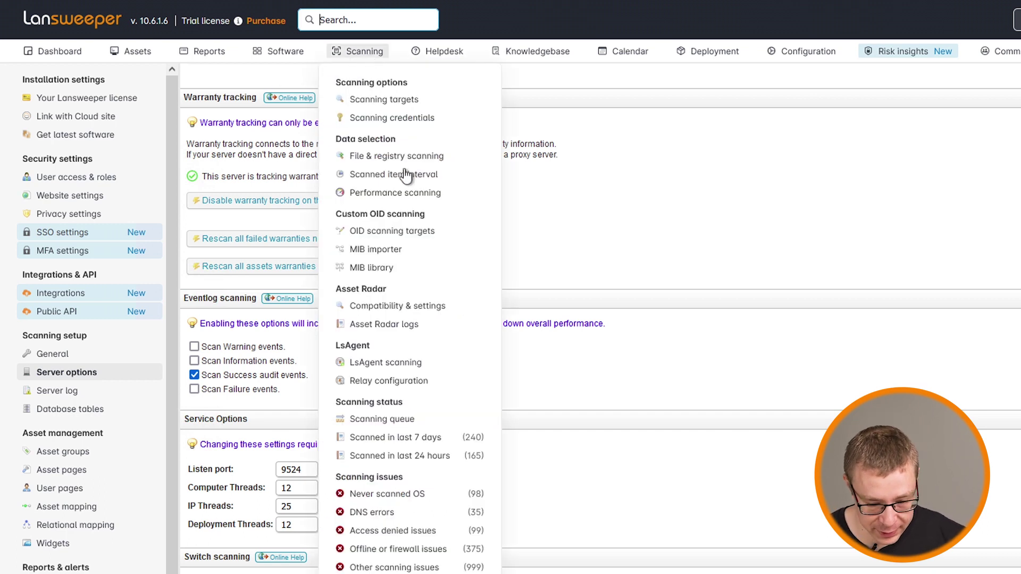
{"action": "left_click", "coordinate": [368, 177]}
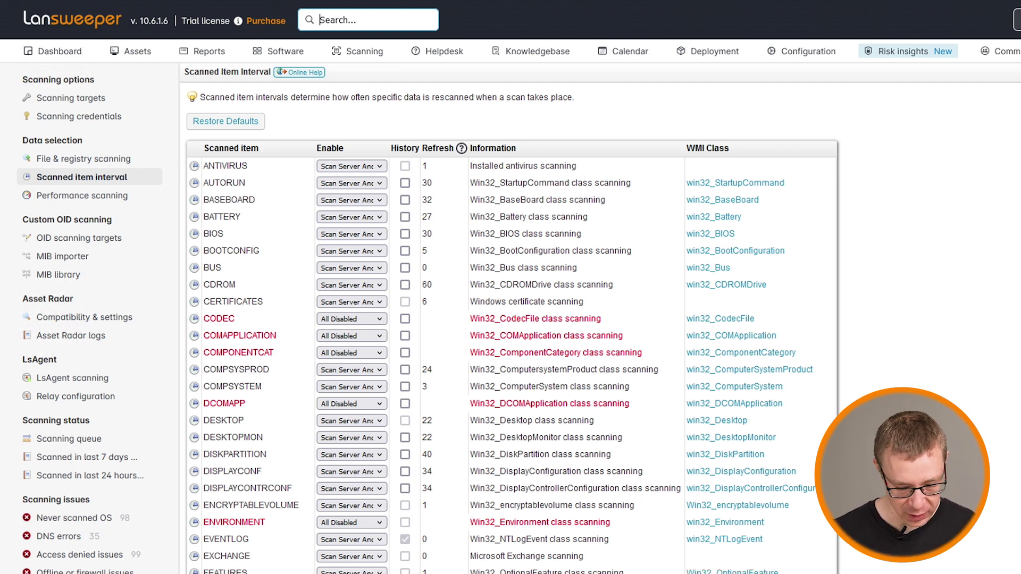
{"action": "scroll", "coordinate": [510, 319], "scroll_direction": "down", "scroll_amount": 5}
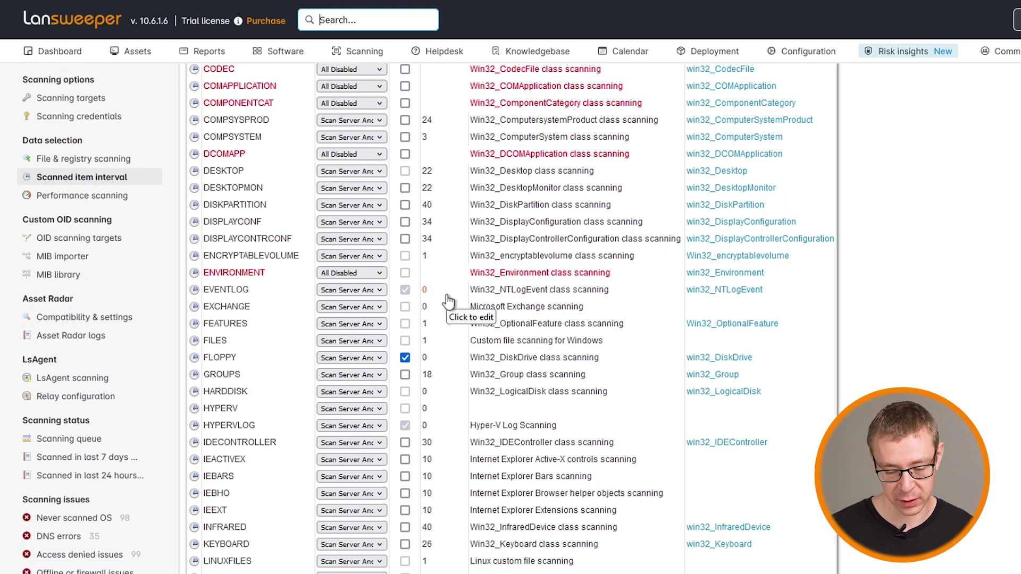
Step: Change the EVENTLOG scanned item refresh value from 0 to 7
{"action": "left_click", "coordinate": [434, 288]}
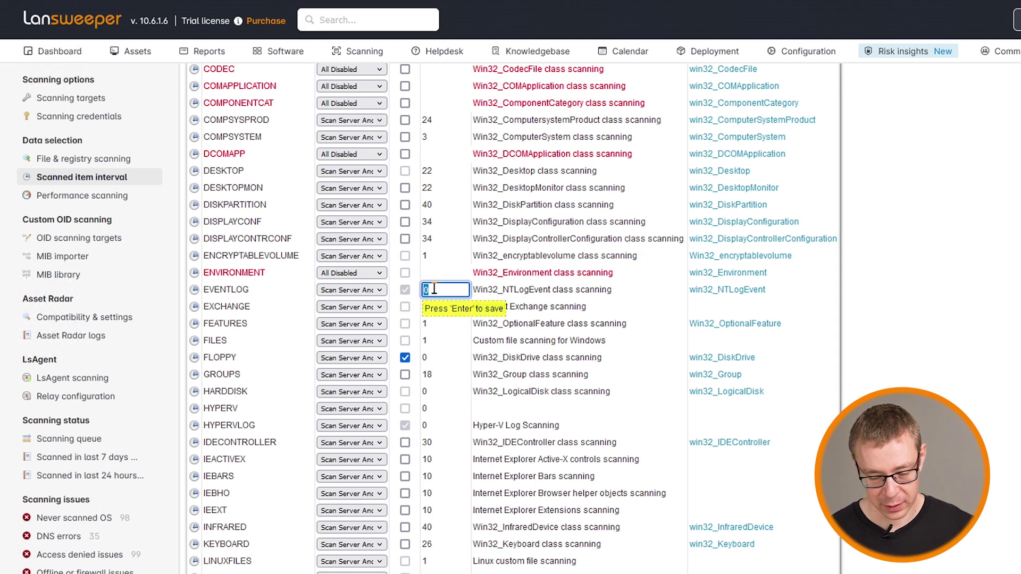
{"action": "type", "text": "7"}
{"action": "key", "text": "Return"}
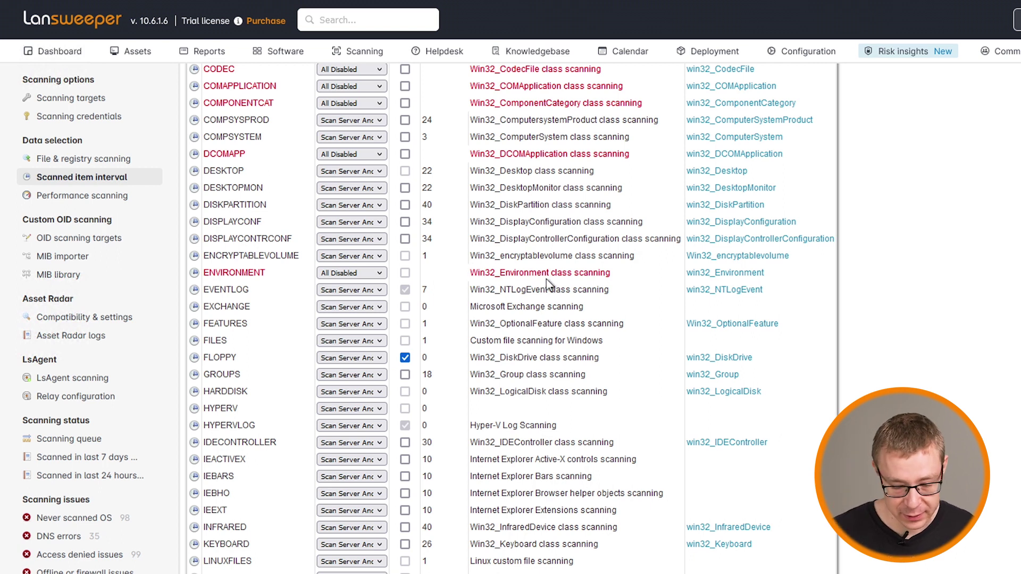
Step: Return to Server options and scroll to the History Cleanup Options
{"action": "mouse_move", "coordinate": [779, 53]}
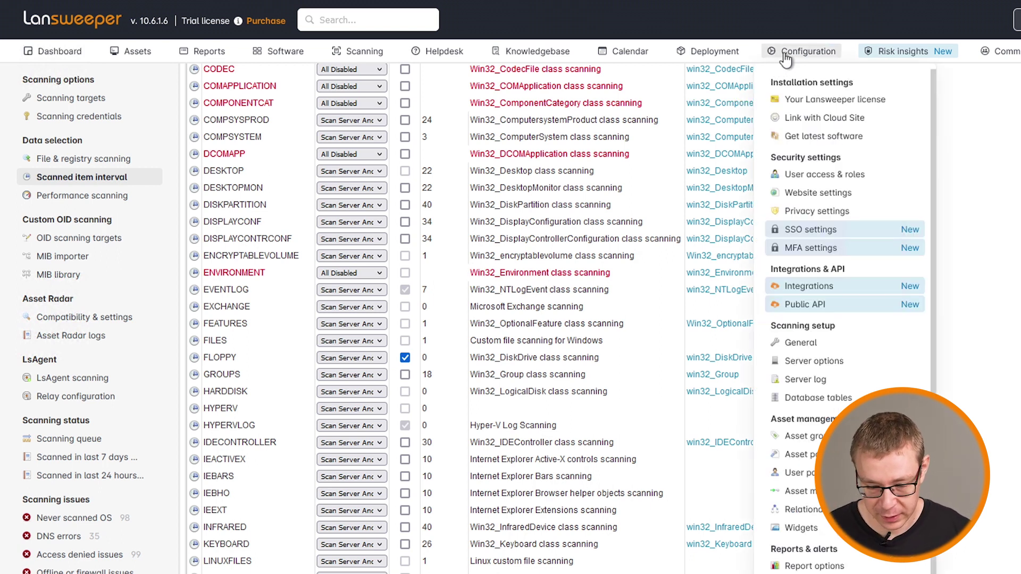
{"action": "left_click", "coordinate": [837, 360]}
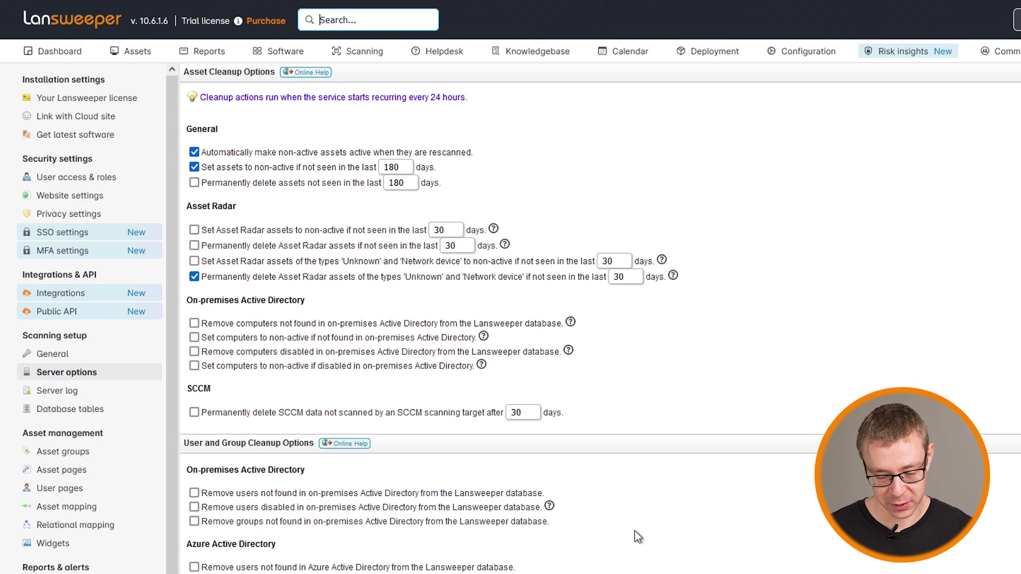
{"action": "scroll", "coordinate": [633, 531], "scroll_direction": "down", "scroll_amount": 5}
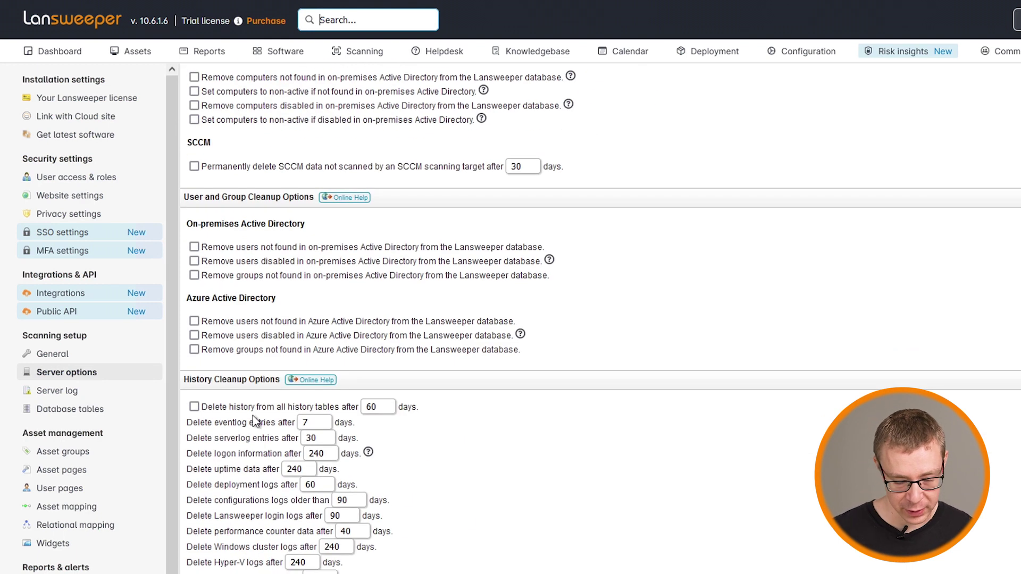
Step: Set eventlog entries to be deleted after 14 days instead of 7
{"action": "left_click", "coordinate": [312, 421]}
{"action": "key", "text": "BackSpace"}
{"action": "type", "text": "14"}
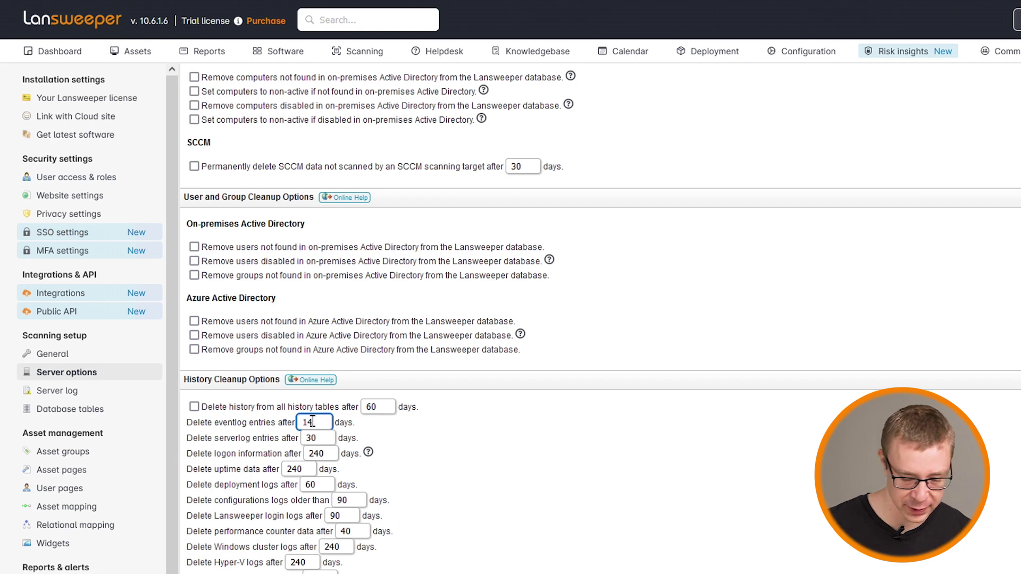
{"action": "left_click", "coordinate": [409, 448]}
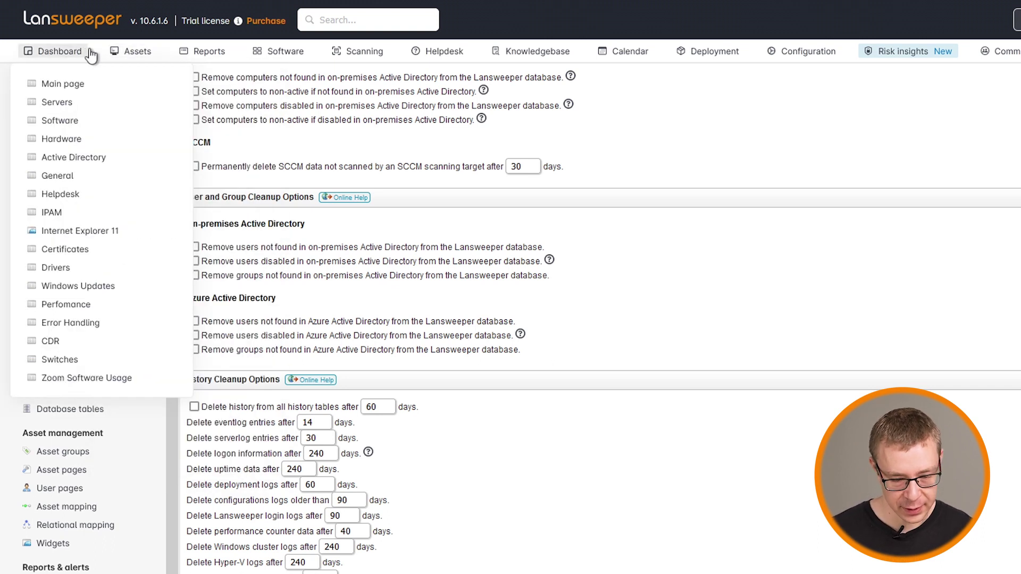
Step: Filter All reports by 'zoom' to list Chart: Zoom Usage, Zoom Process Creation List and Zoom Usage
{"action": "mouse_move", "coordinate": [285, 52]}
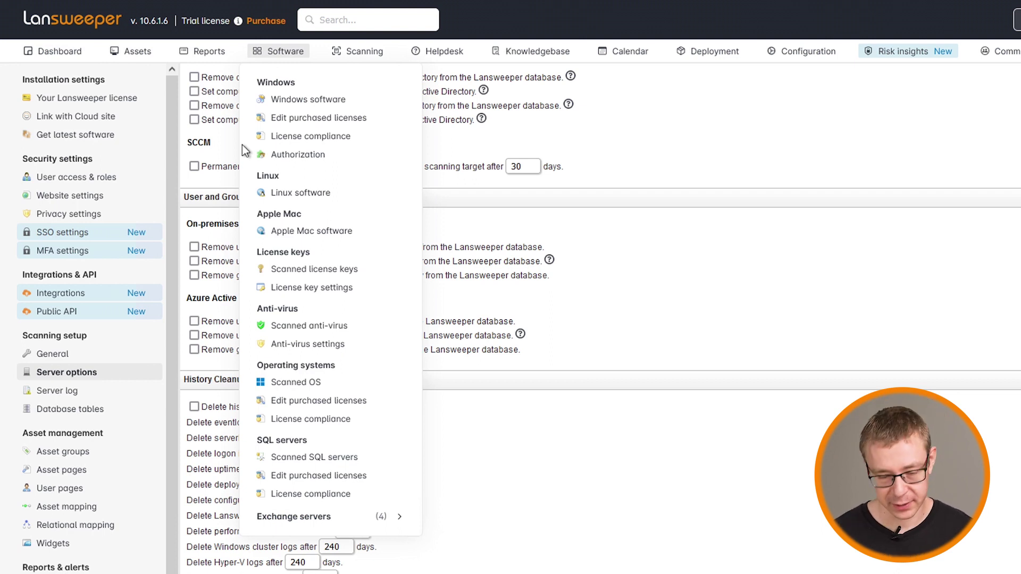
{"action": "mouse_move", "coordinate": [213, 56]}
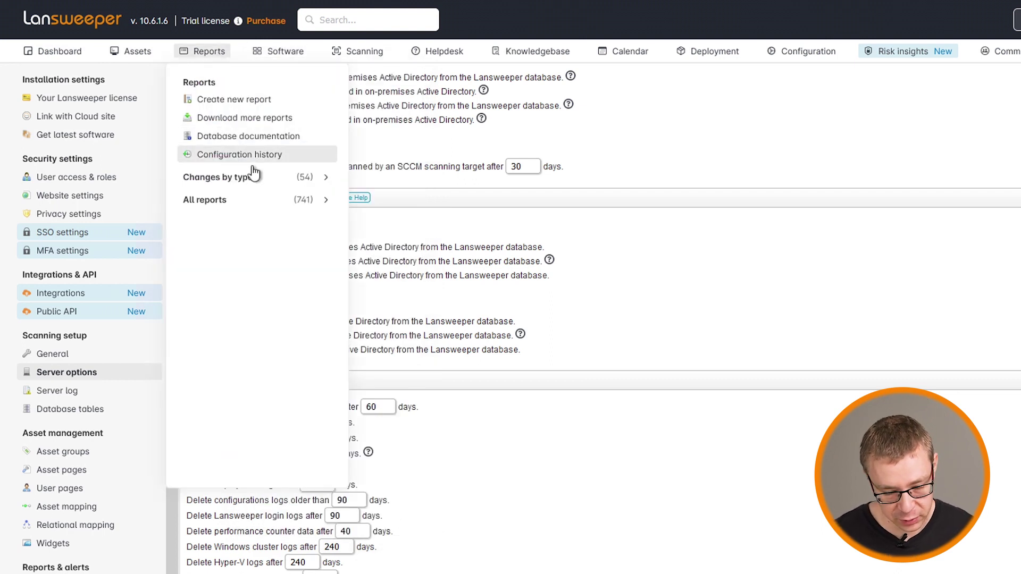
{"action": "mouse_move", "coordinate": [314, 203]}
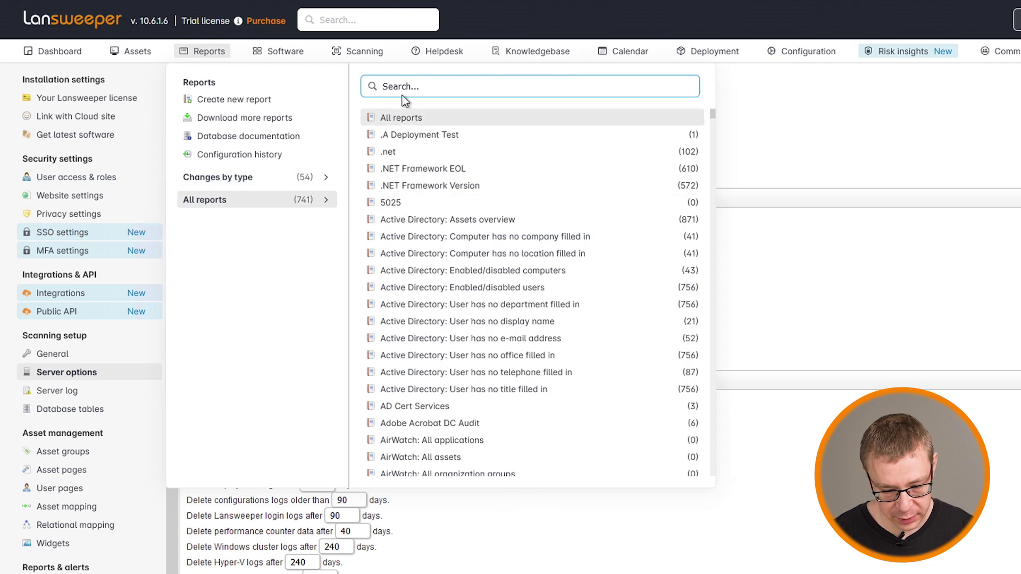
{"action": "type", "text": "zoom"}
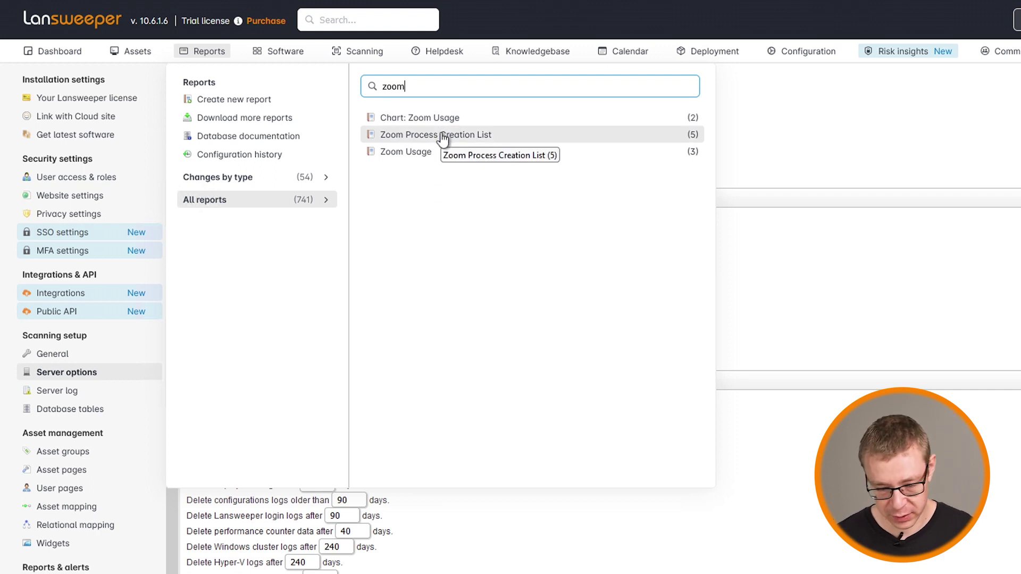
Step: Open the Zoom Process Creation List report in a new browser tab
{"action": "right_click", "coordinate": [441, 135]}
{"action": "left_click", "coordinate": [471, 146]}
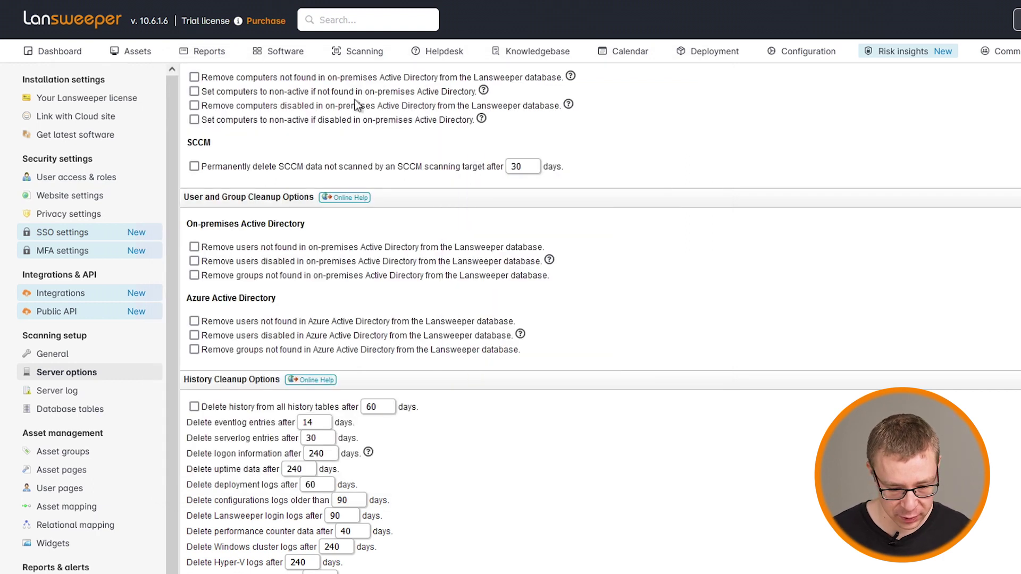
{"action": "mouse_move", "coordinate": [250, 62]}
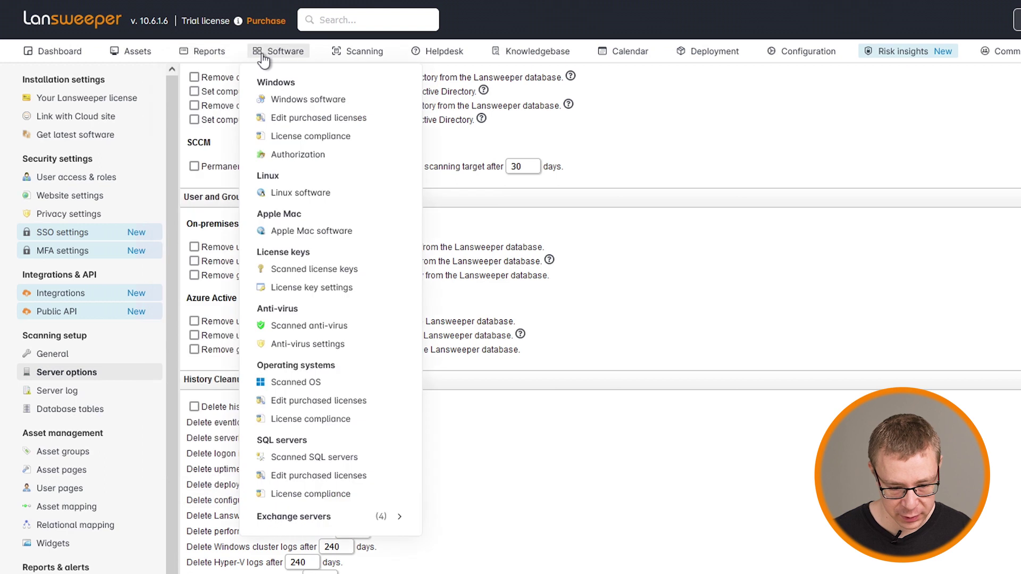
{"action": "key", "text": "ctrl+Tab"}
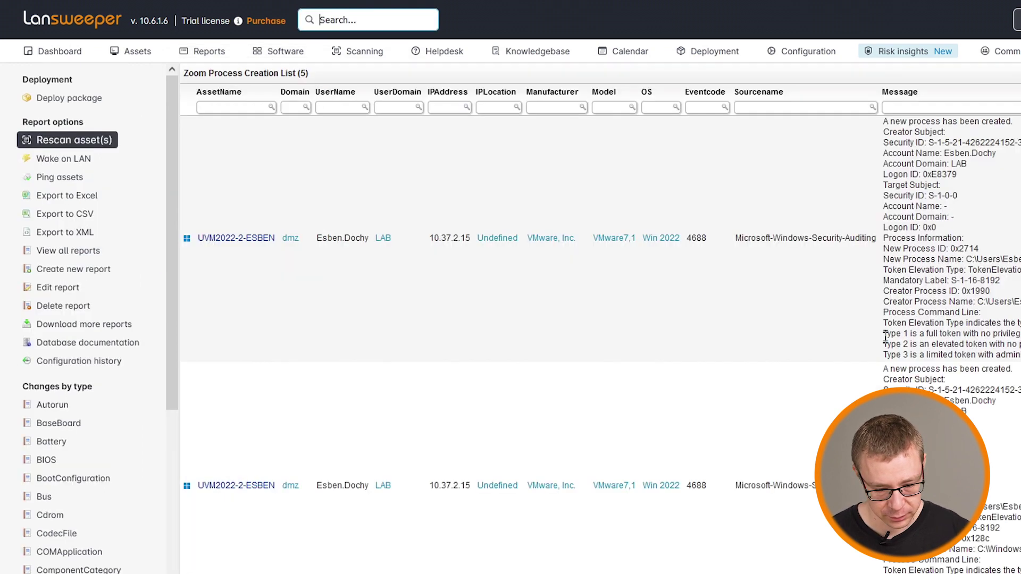
{"action": "key", "text": "ctrl+Tab"}
{"action": "key", "text": "ctrl+Tab"}
{"action": "key", "text": "ctrl+Tab"}
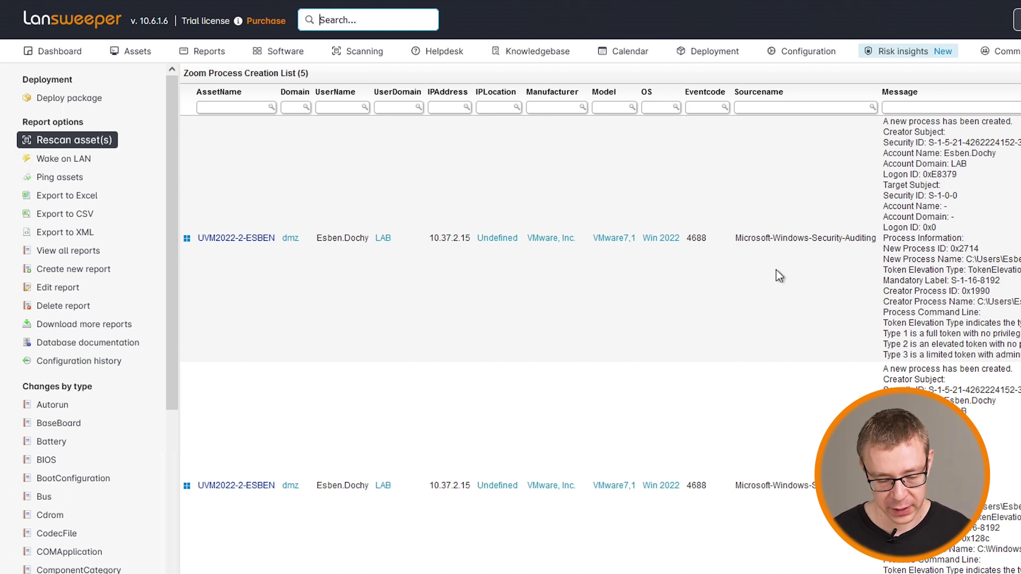
Step: Scroll across the report's 5 event-4688 entries to read their full Message text
{"action": "scroll", "coordinate": [822, 307], "scroll_direction": "right", "scroll_amount": 2}
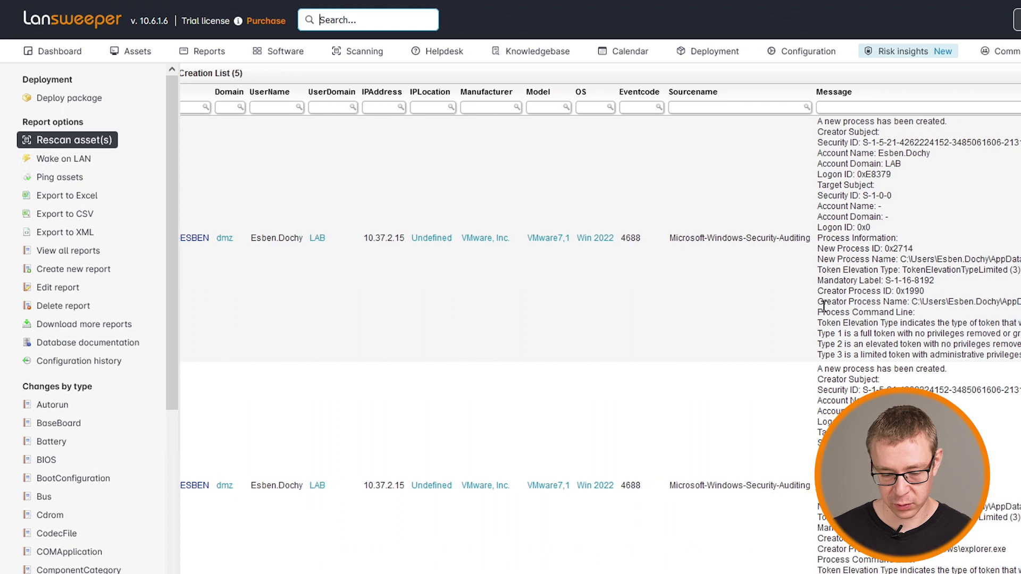
{"action": "scroll", "coordinate": [823, 306], "scroll_direction": "right", "scroll_amount": 9}
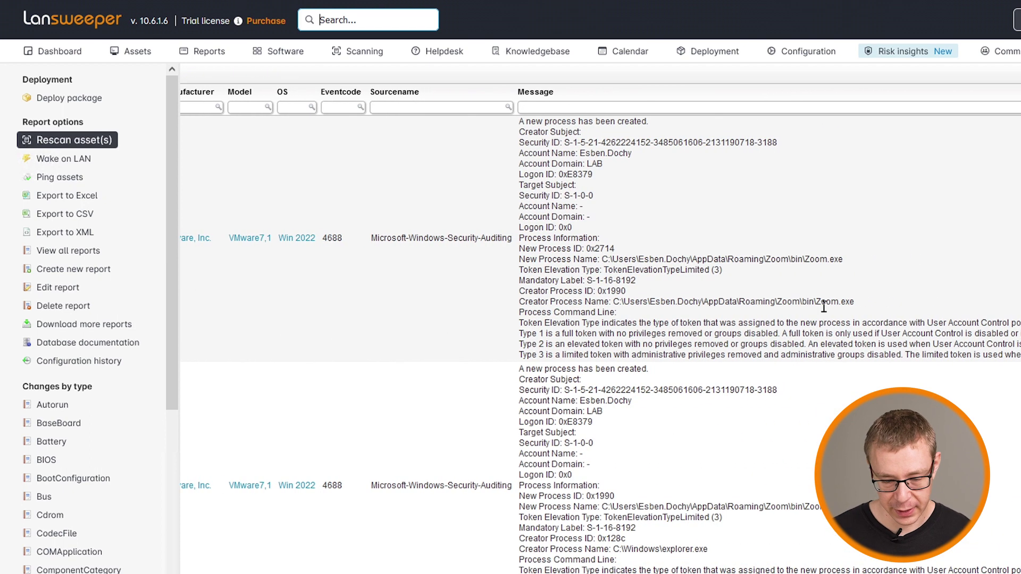
{"action": "scroll", "coordinate": [823, 306], "scroll_direction": "right", "scroll_amount": 7}
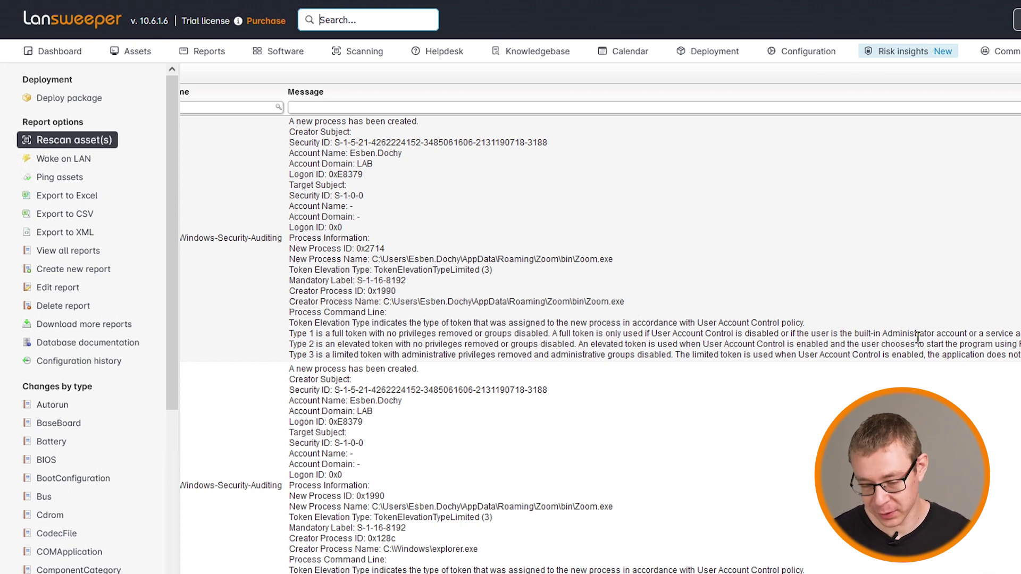
{"action": "scroll", "coordinate": [916, 337], "scroll_direction": "right", "scroll_amount": 4}
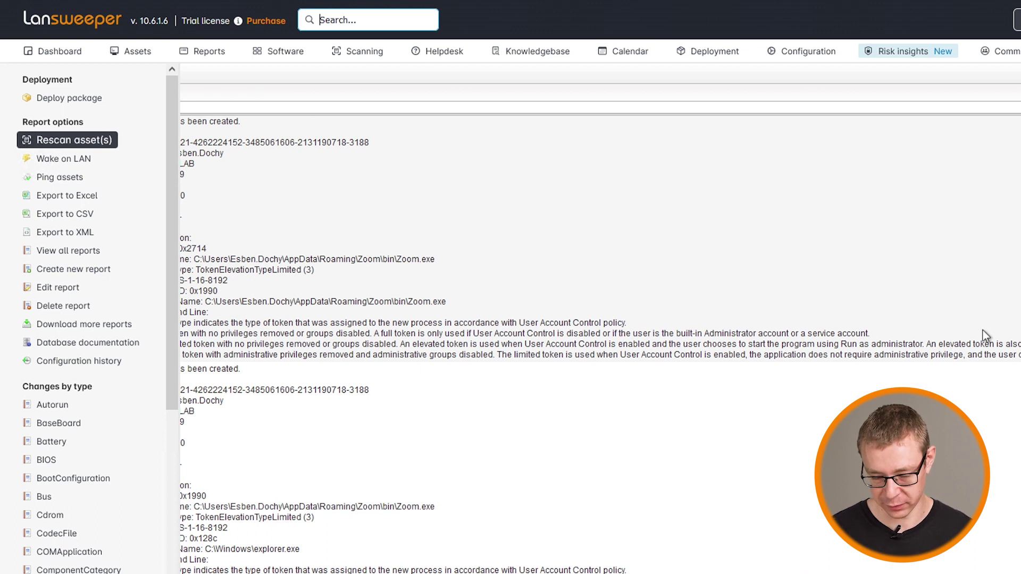
{"action": "scroll", "coordinate": [982, 330], "scroll_direction": "right", "scroll_amount": 10}
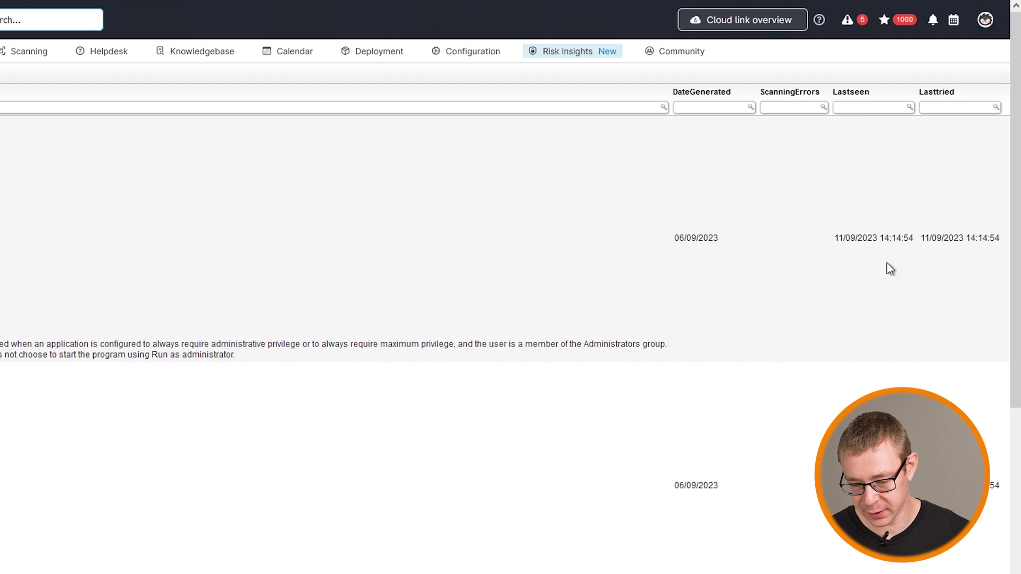
{"action": "scroll", "coordinate": [442, 243], "scroll_direction": "left", "scroll_amount": 10}
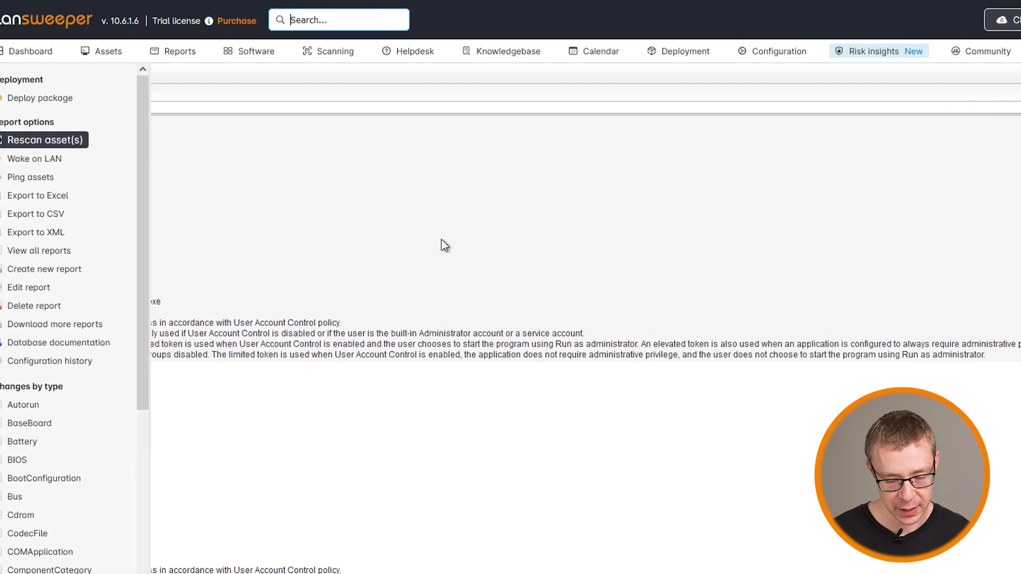
{"action": "scroll", "coordinate": [470, 239], "scroll_direction": "left", "scroll_amount": 2}
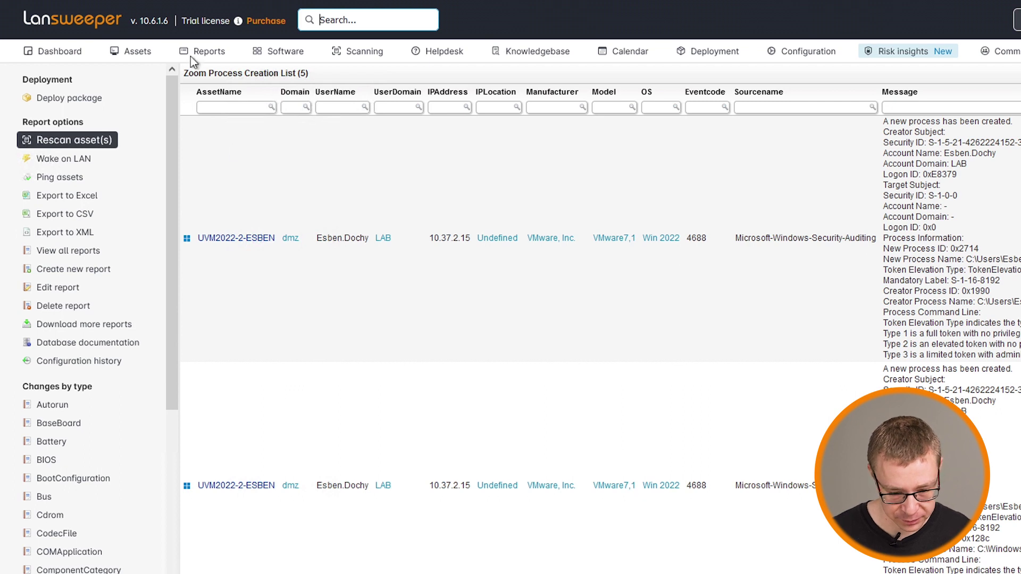
Step: Search all reports for 'zoom' and view Zoom Usage, showing instance counts 2, 2 and 1
{"action": "mouse_move", "coordinate": [204, 51]}
{"action": "mouse_move", "coordinate": [269, 207]}
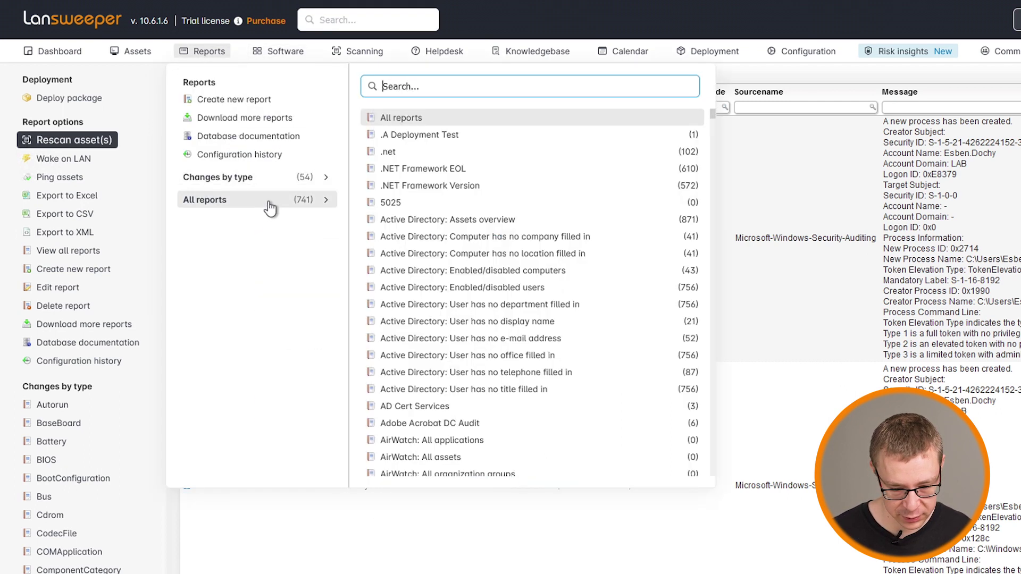
{"action": "type", "text": "zoom"}
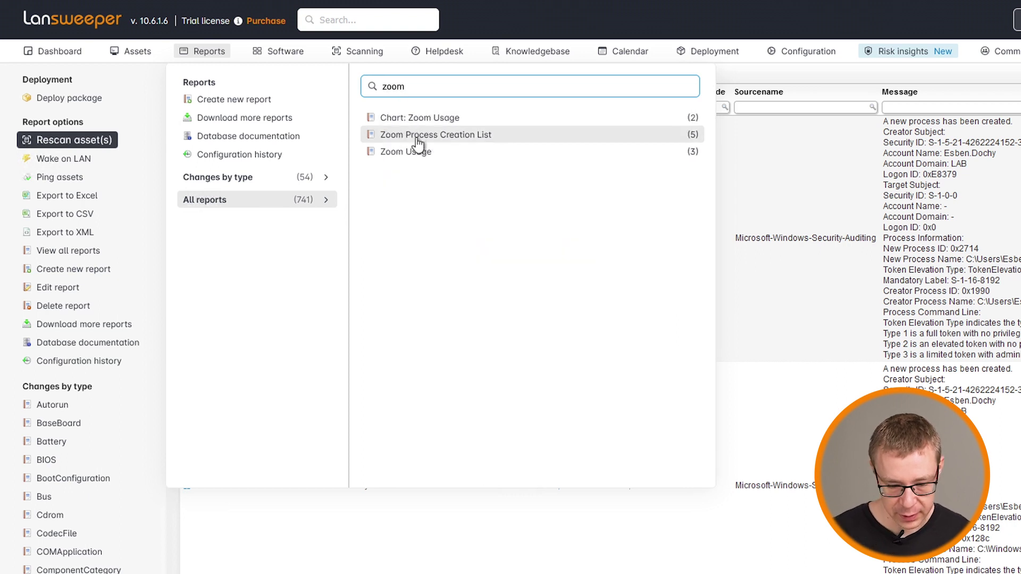
{"action": "left_click", "coordinate": [418, 154]}
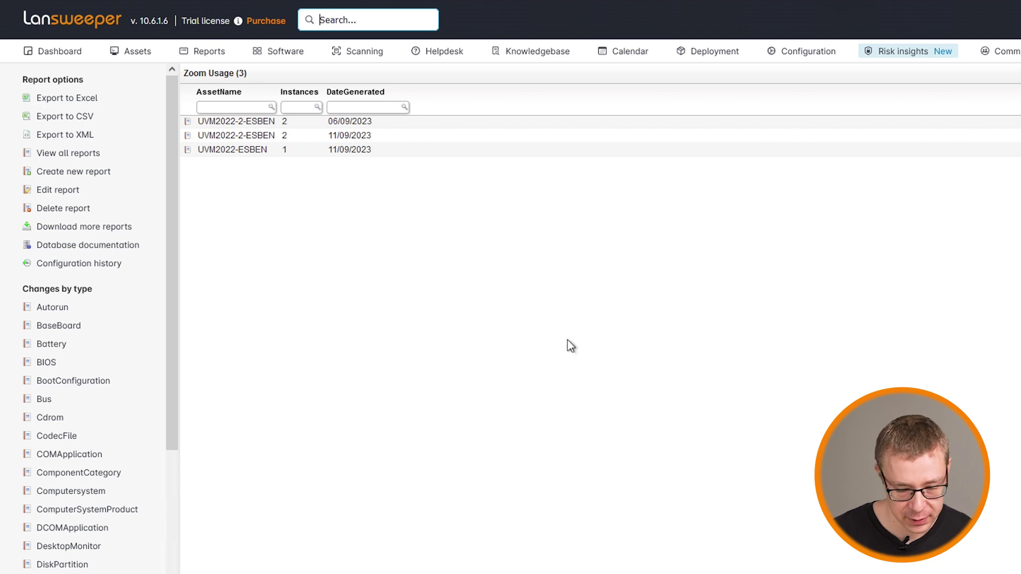
Step: Go to the Zoom Software Usage dashboard from the Dashboard menu
{"action": "mouse_move", "coordinate": [51, 51]}
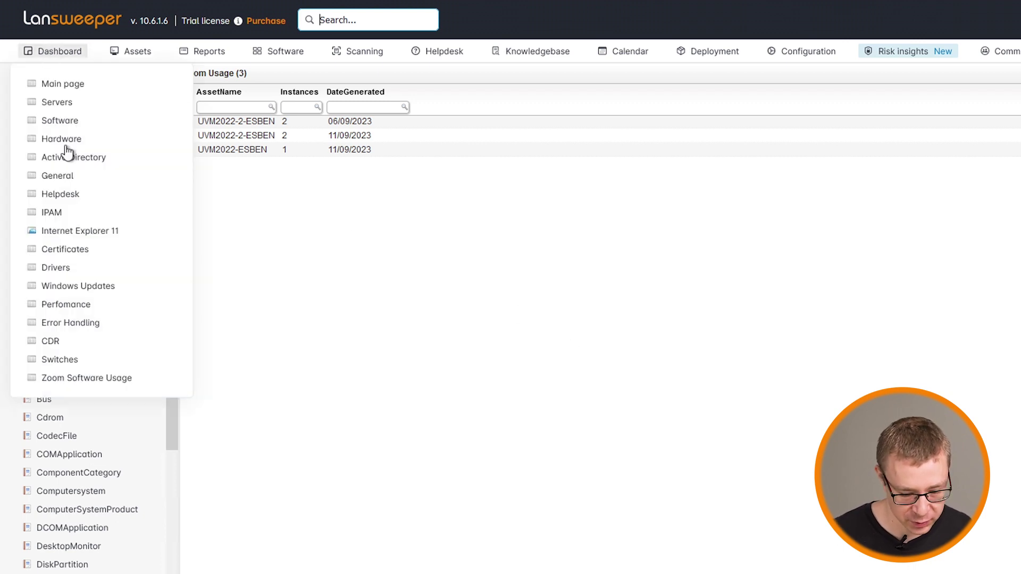
{"action": "left_click", "coordinate": [108, 380]}
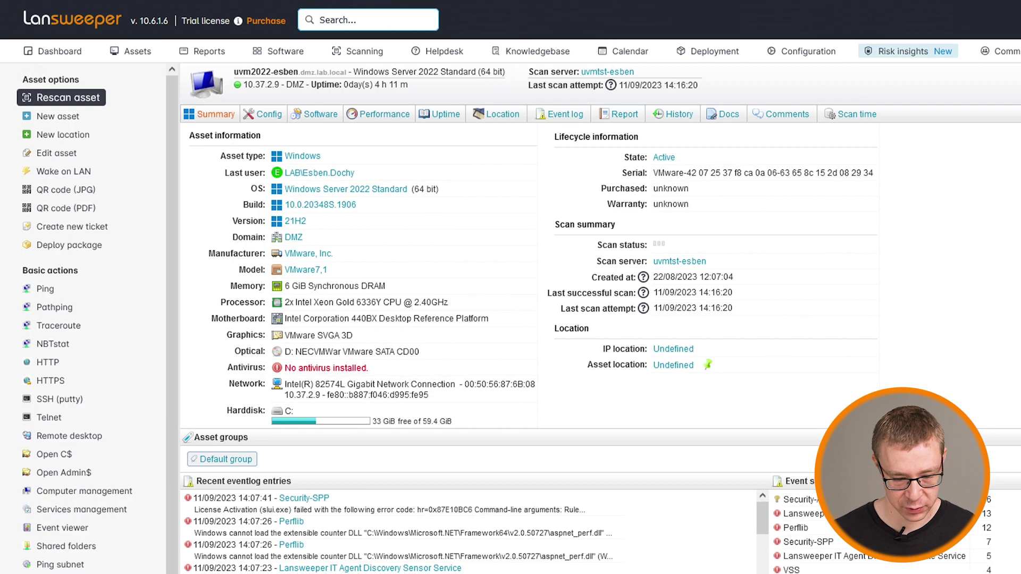
Step: Rescan the Windows Server 2022 asset, confirming with Yes, then trigger the rescan again
{"action": "left_click", "coordinate": [60, 97]}
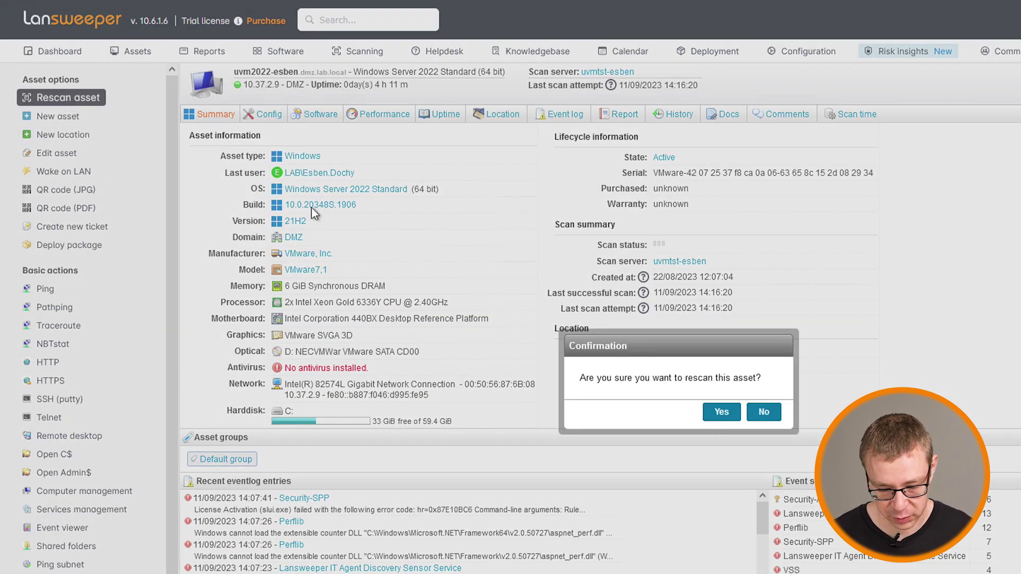
{"action": "left_click", "coordinate": [724, 417]}
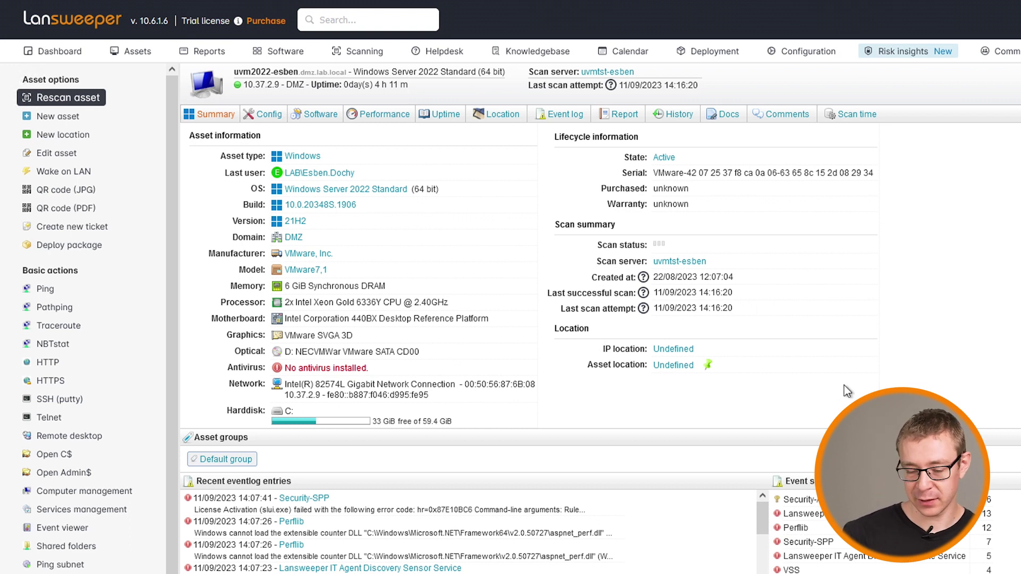
{"action": "left_click", "coordinate": [54, 101]}
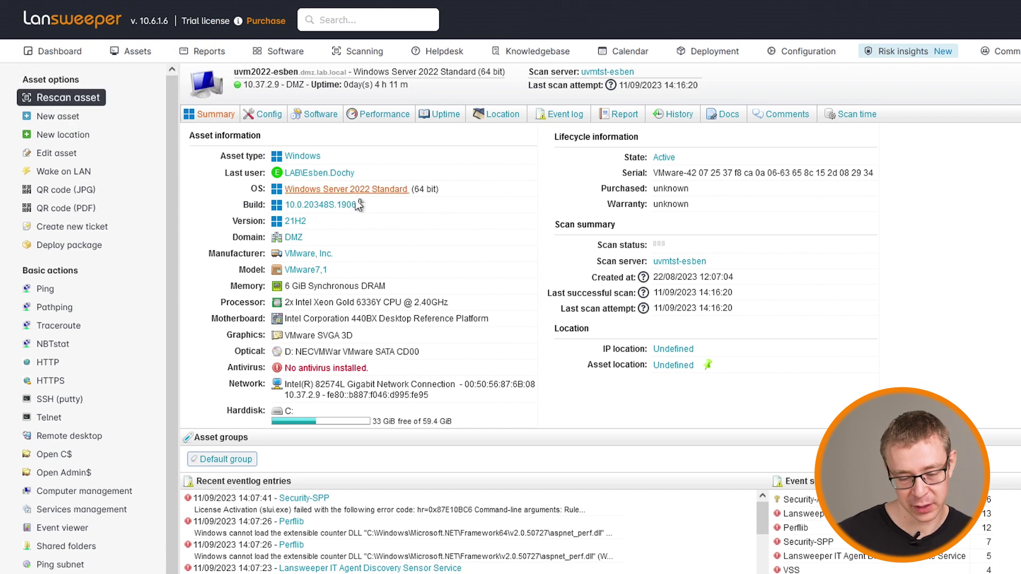